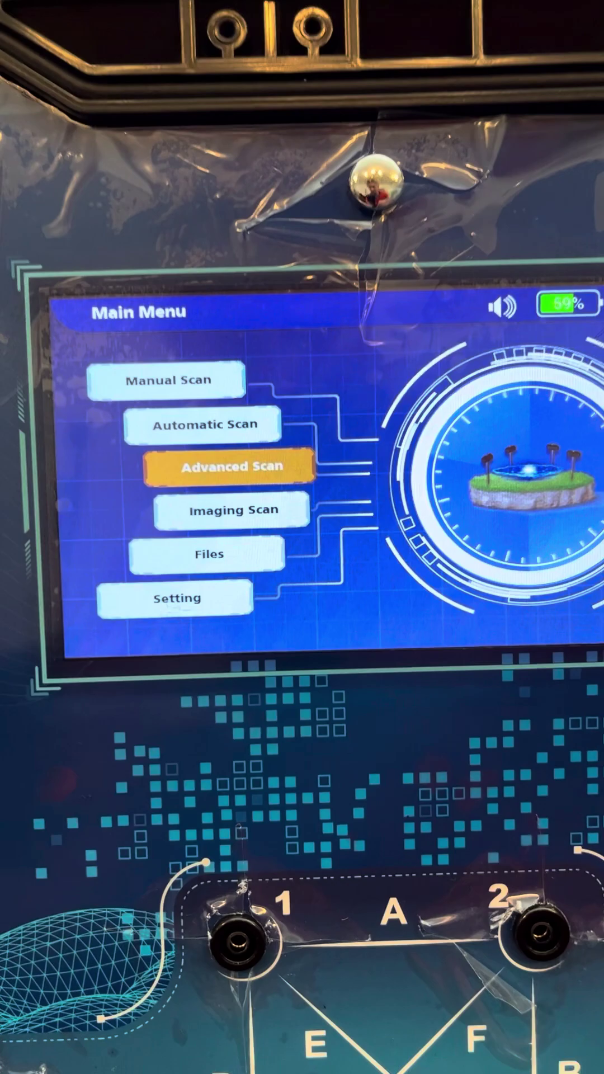
# Step: Step through Manual, Automatic, Imaging Scan and Files, stopping on Setting
pyautogui.press('Up')
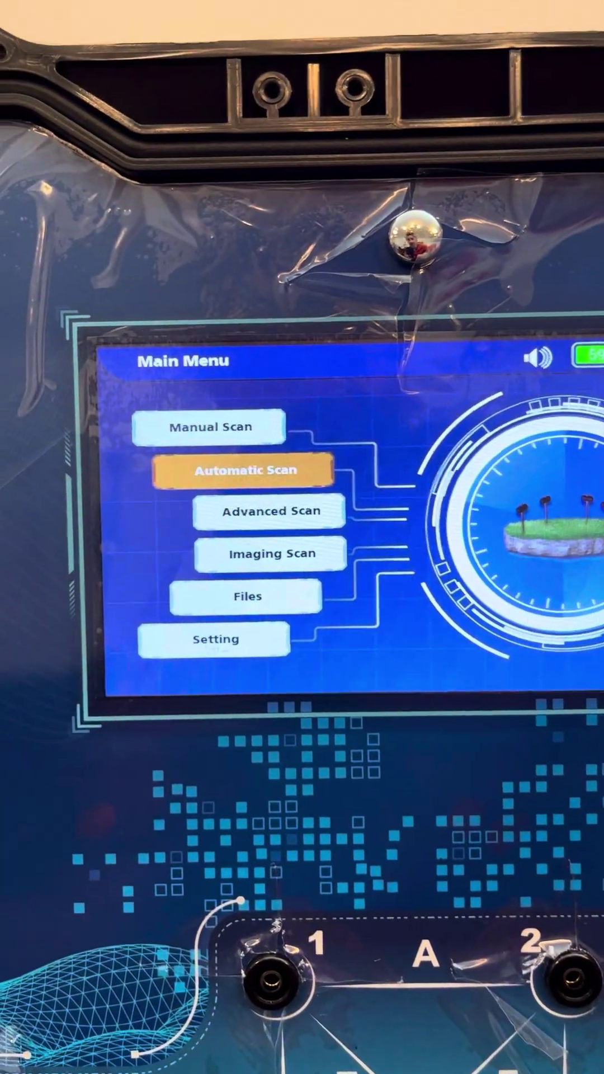
pyautogui.press('Up')
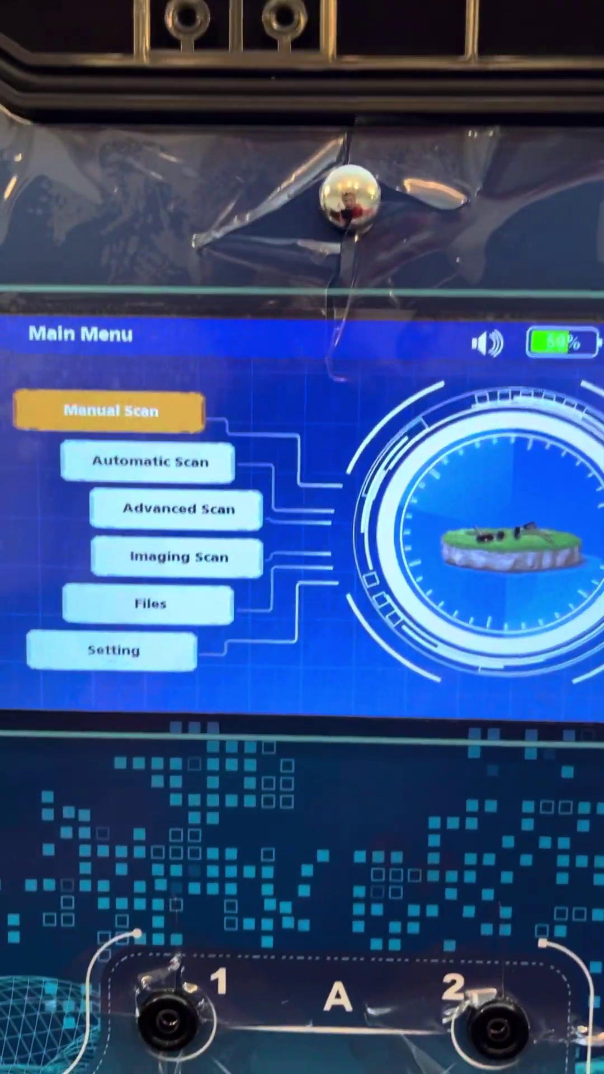
pyautogui.press('Down')
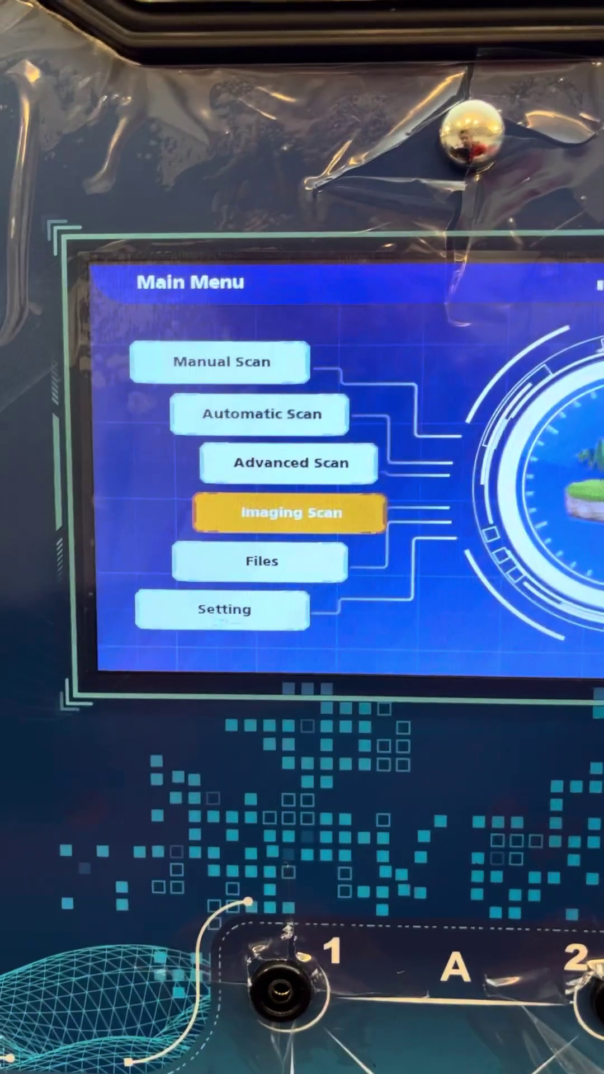
pyautogui.press('Down')
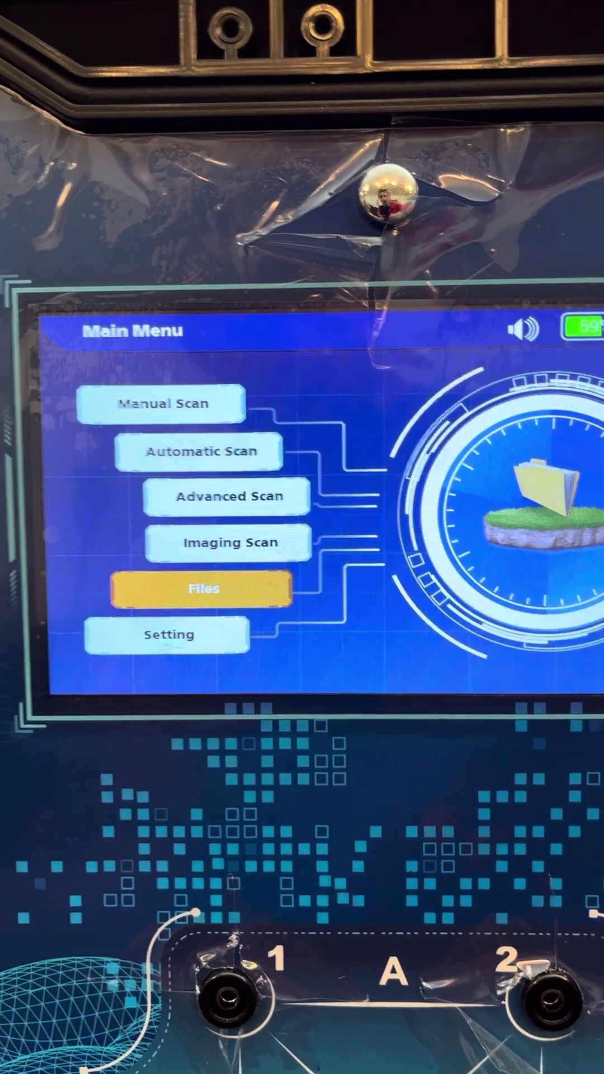
pyautogui.press('Down')
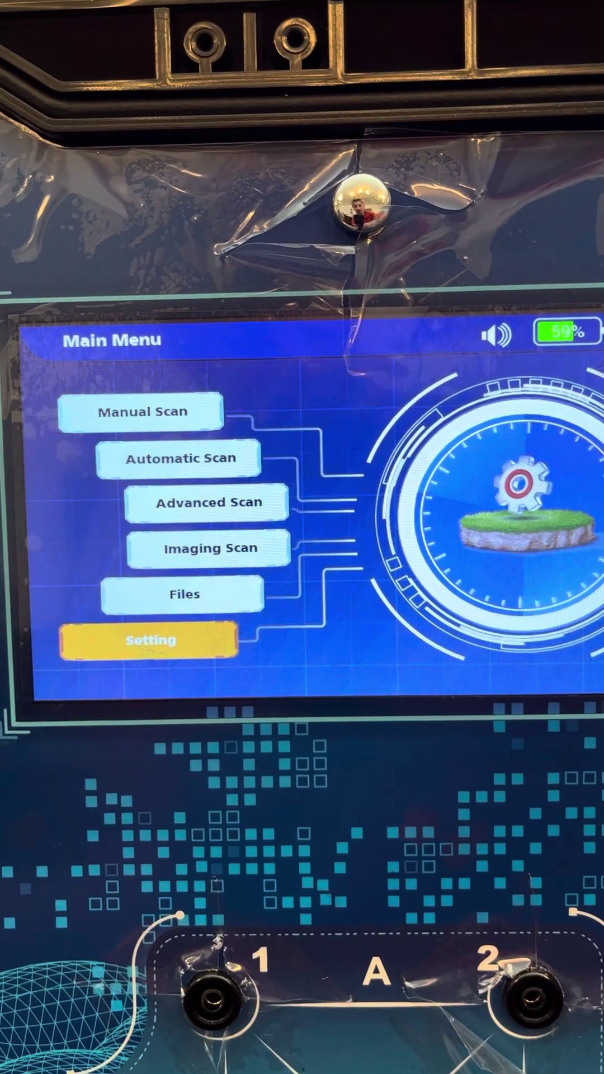
pyautogui.press('Return')
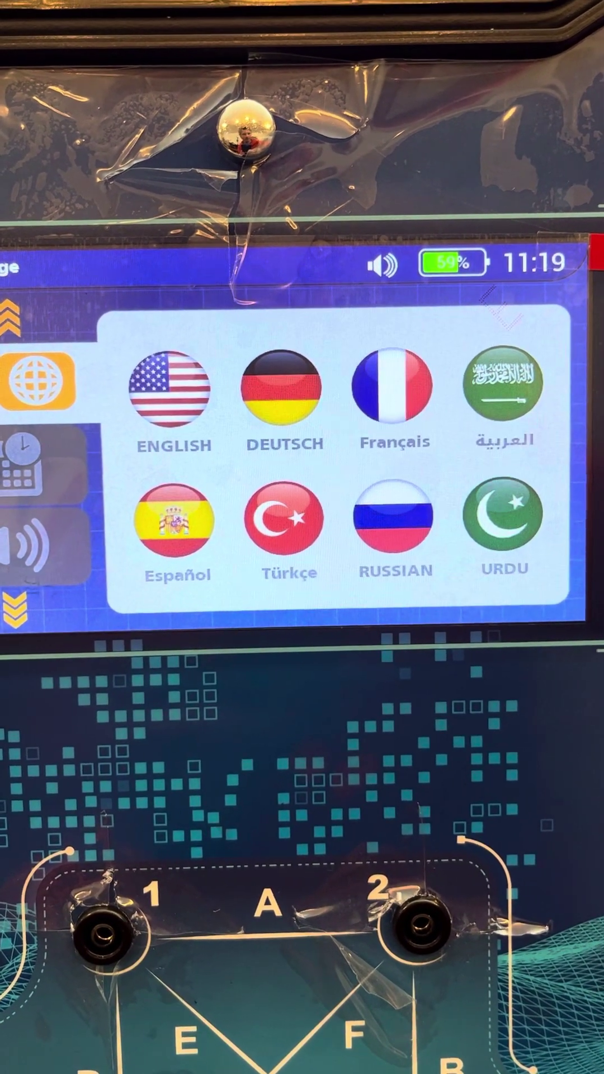
pyautogui.press('Escape')
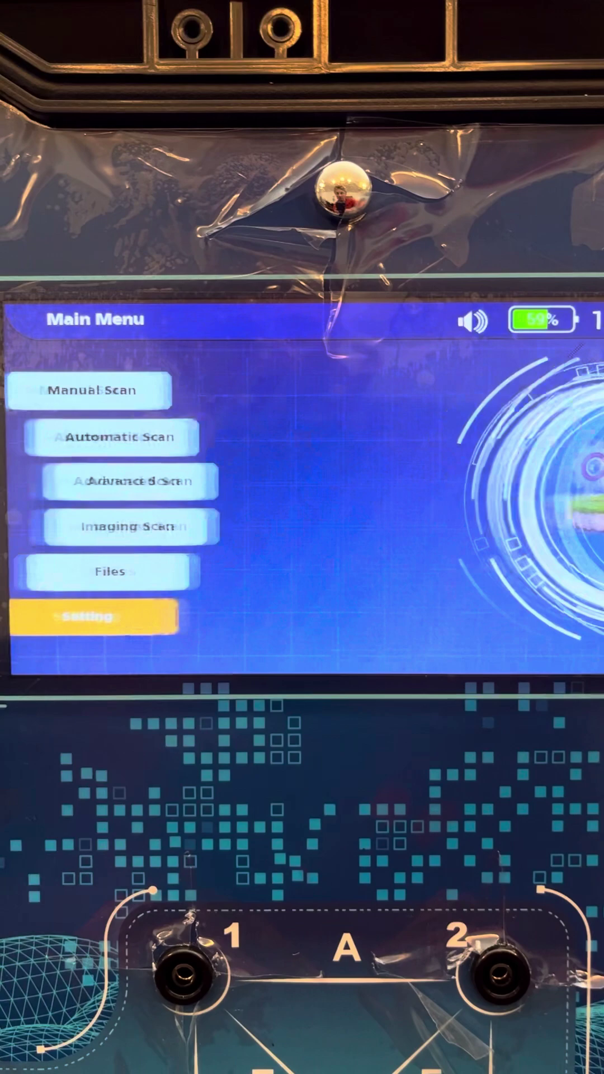
pyautogui.press('Up')
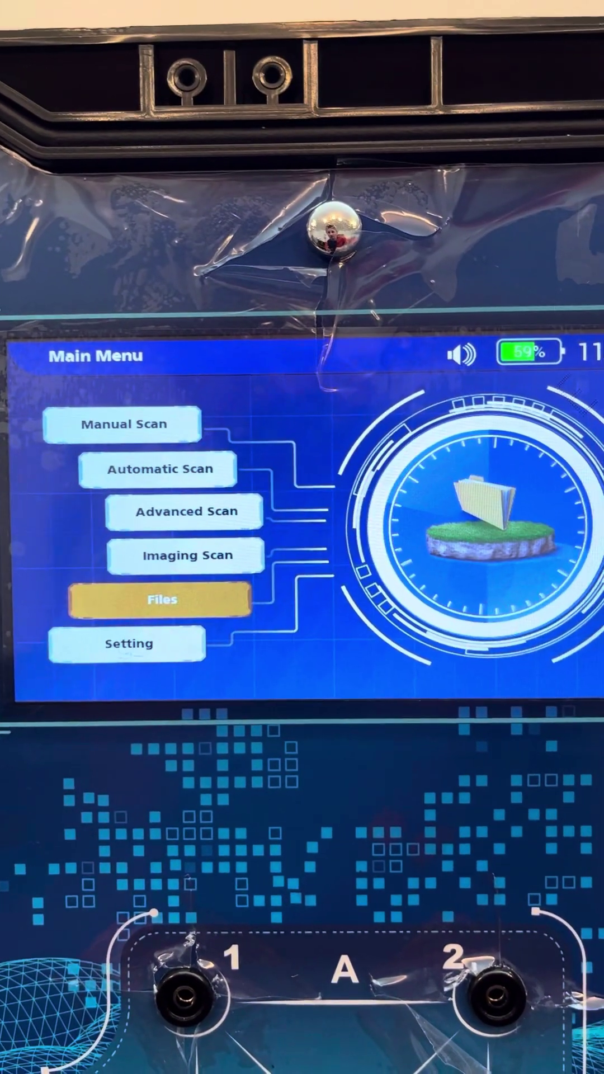
# Step: Move up the Main Menu to the Manual Scan mode
pyautogui.press('Up')
pyautogui.press('Up')
pyautogui.press('Up')
pyautogui.press('Up')
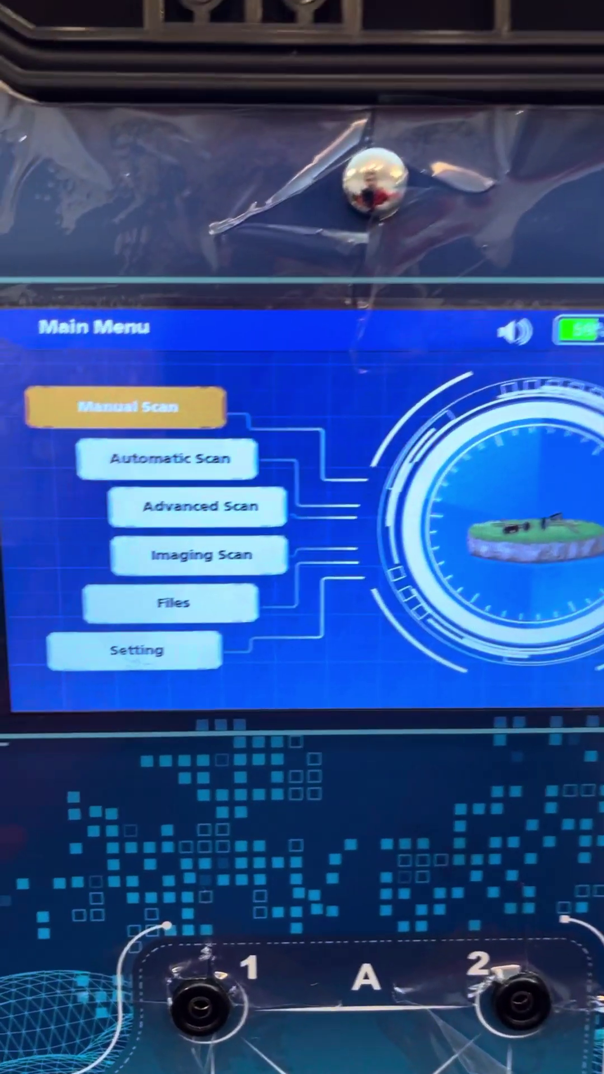
pyautogui.press('Return')
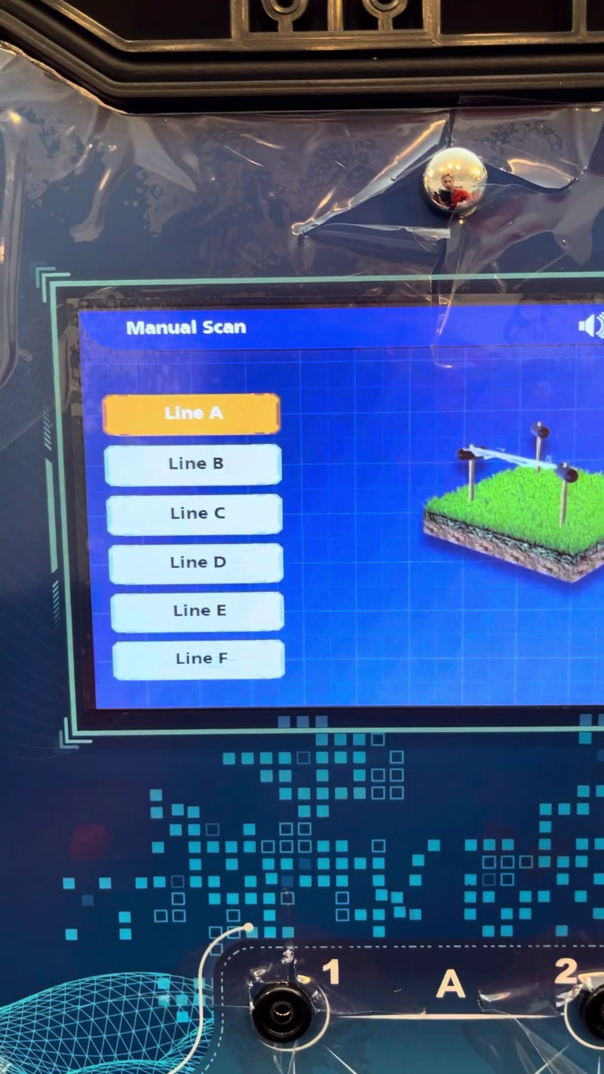
pyautogui.press('Escape')
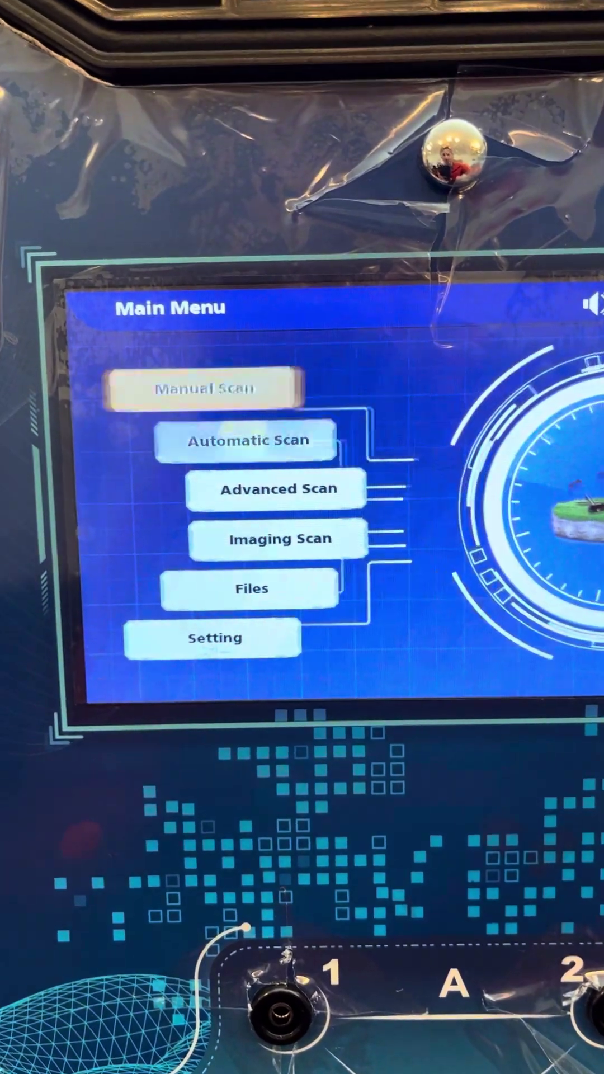
# Step: Move down to Automatic Scan, then select the Advanced Scan option
pyautogui.press('Down')
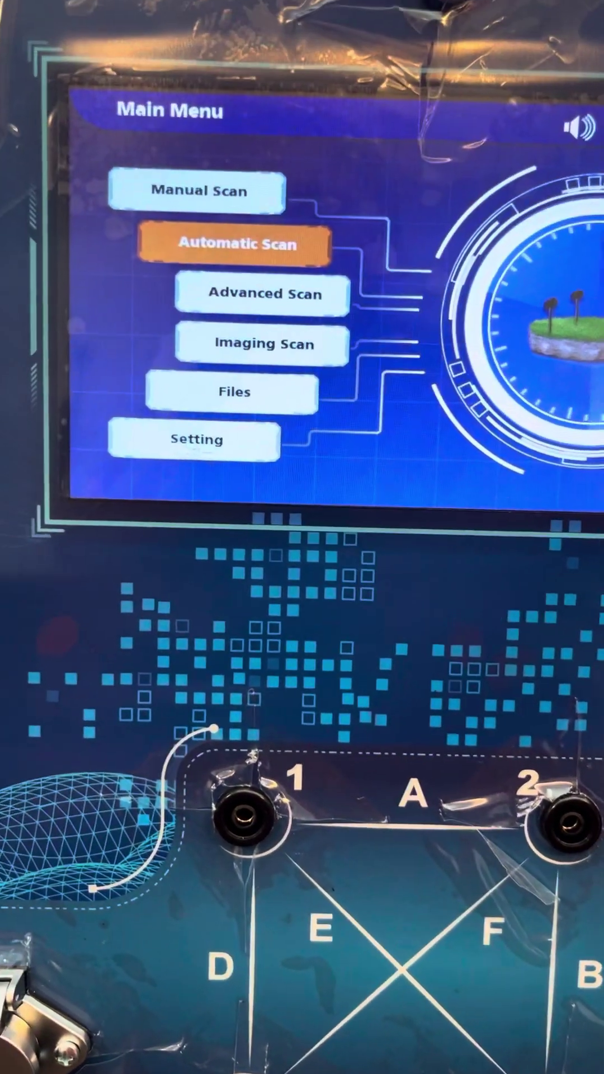
pyautogui.click(197, 261)
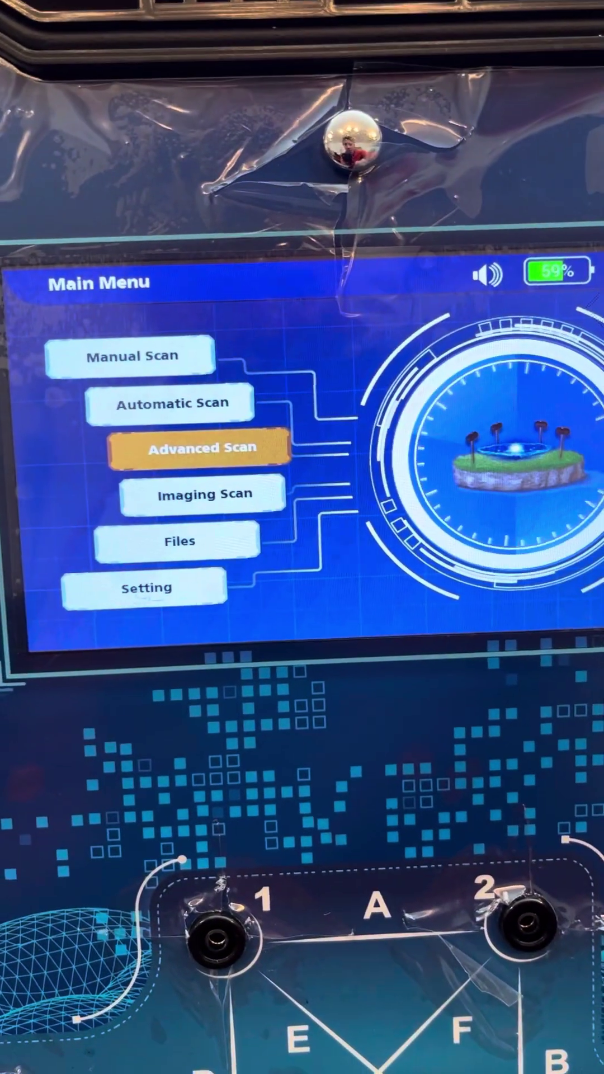
# Step: Step down from Advanced Scan through Imaging Scan and Files to Setting
pyautogui.press('Down')
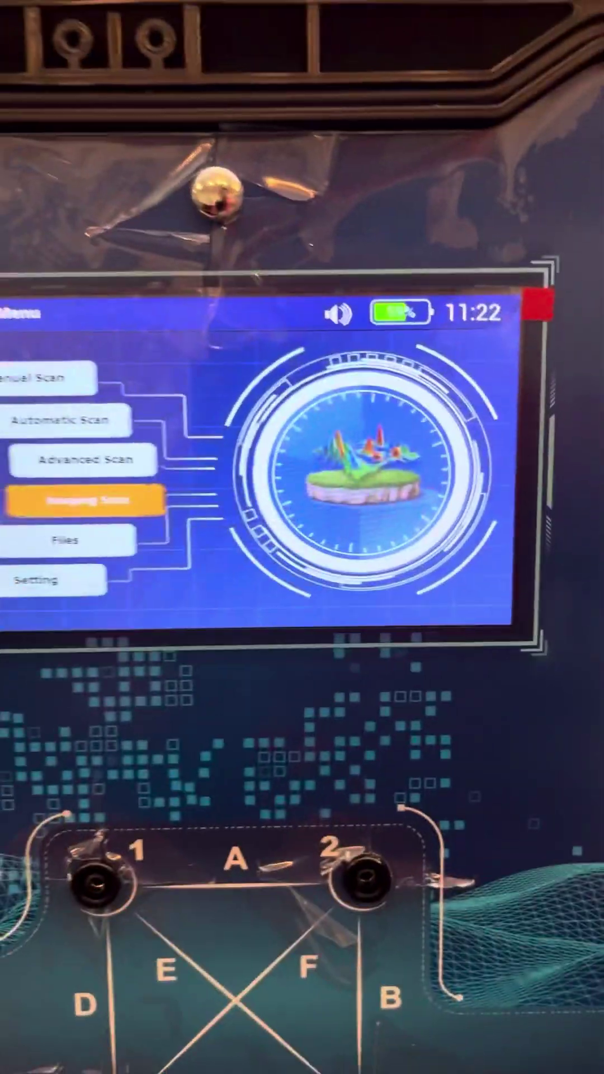
pyautogui.press('Down')
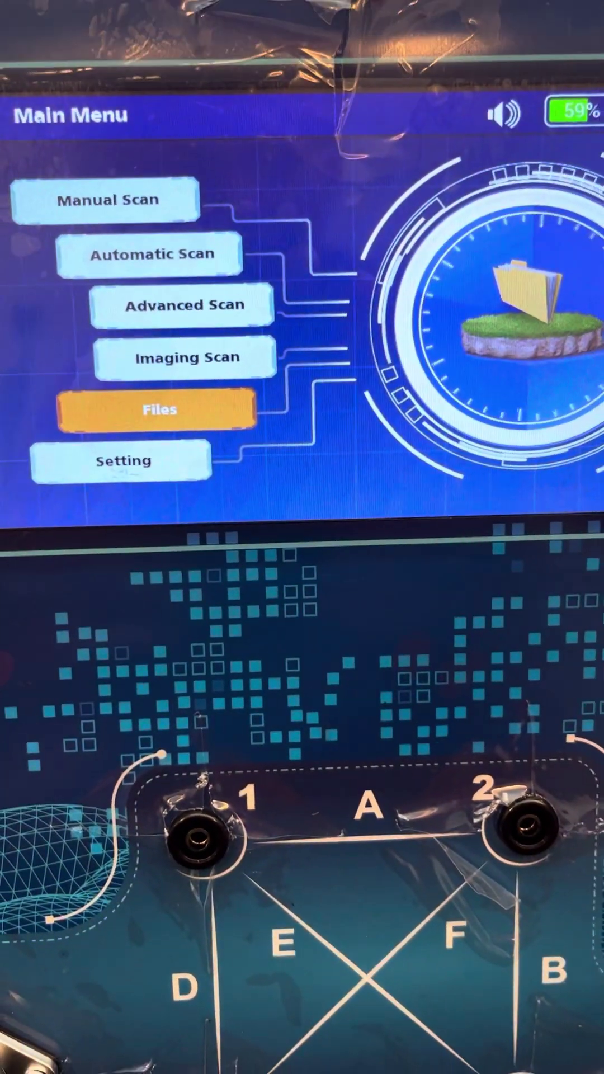
pyautogui.press('Down')
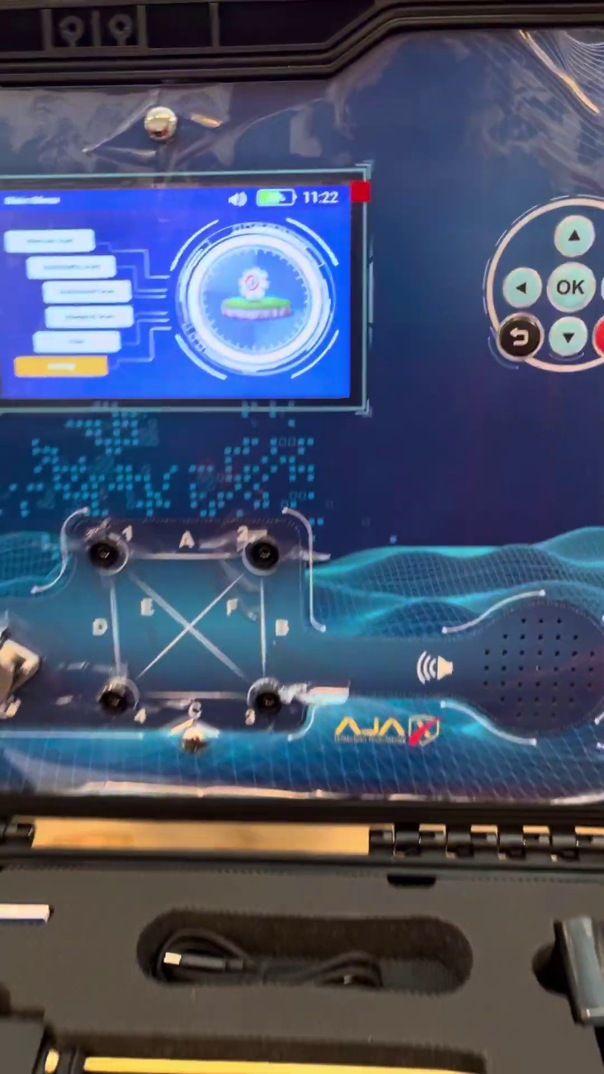